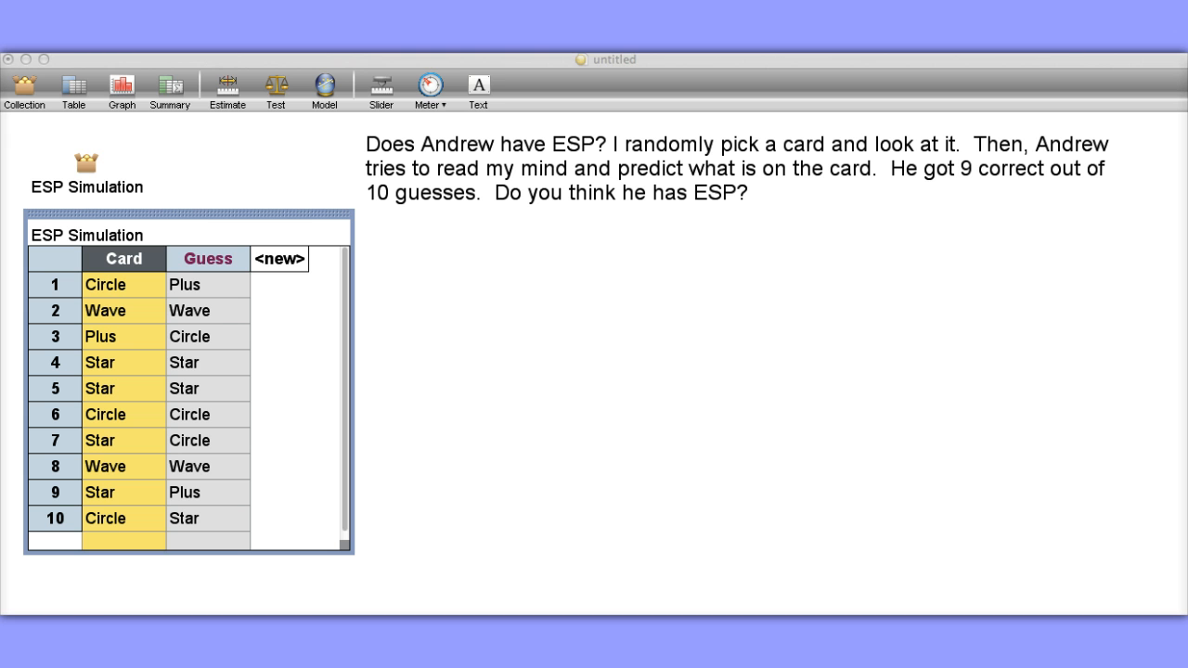
Review the formula behind the Card attribute in the ESP Simulation table without changing it.
click(70, 587)
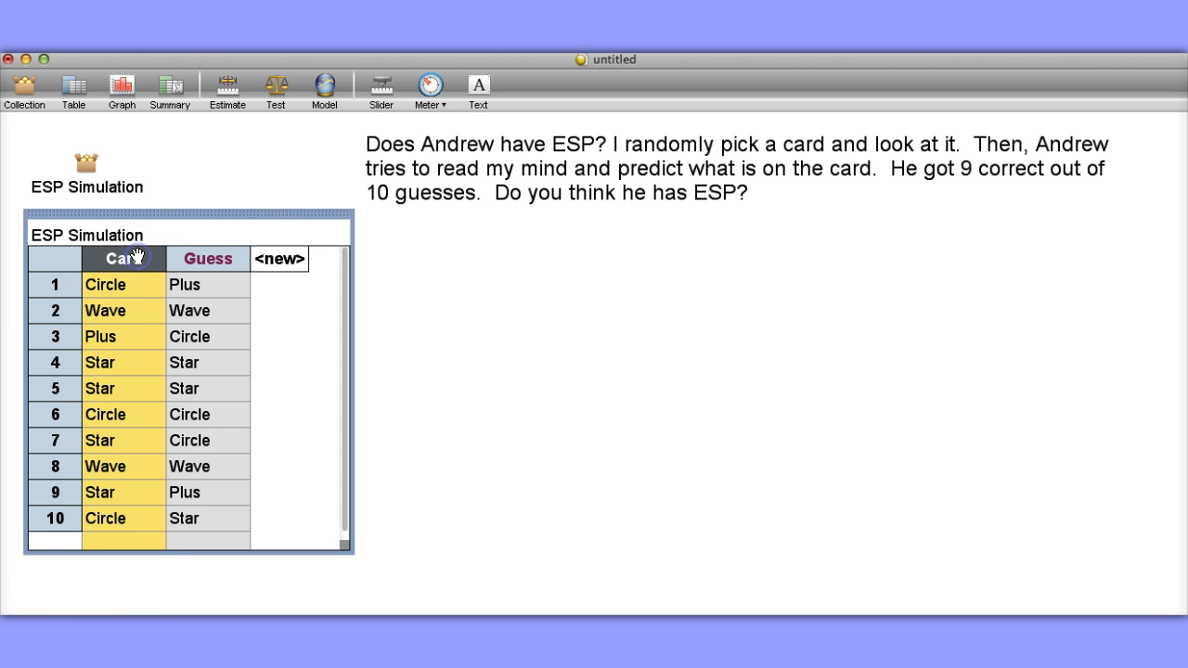
click(189, 257)
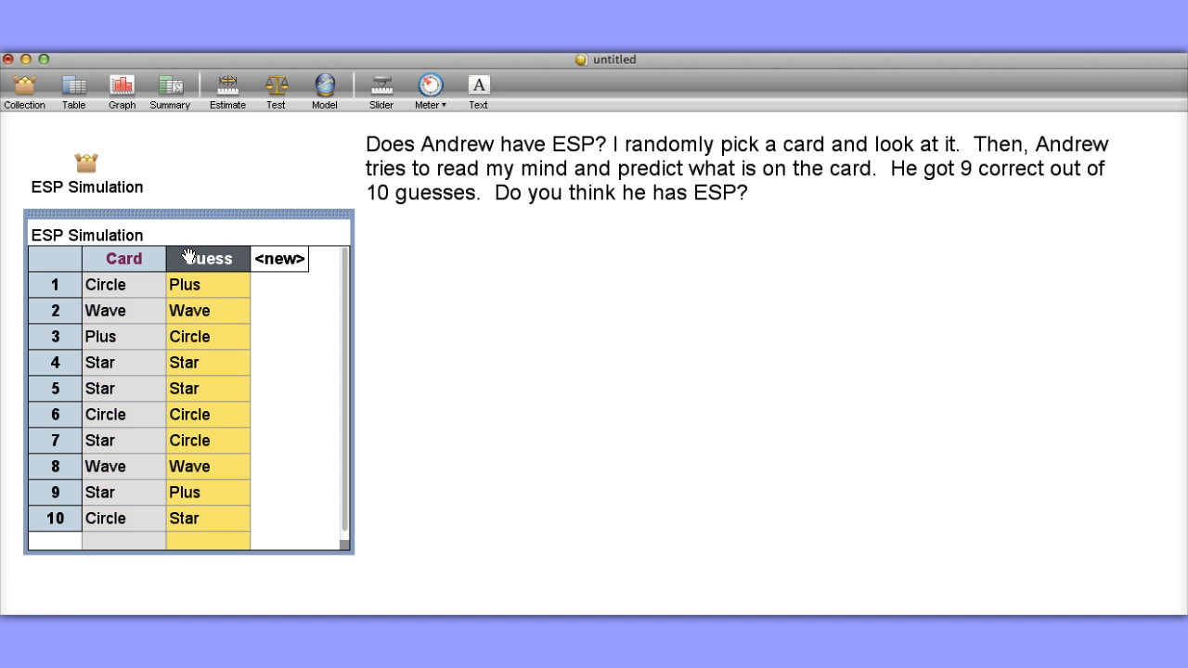
click(139, 258)
click(144, 259)
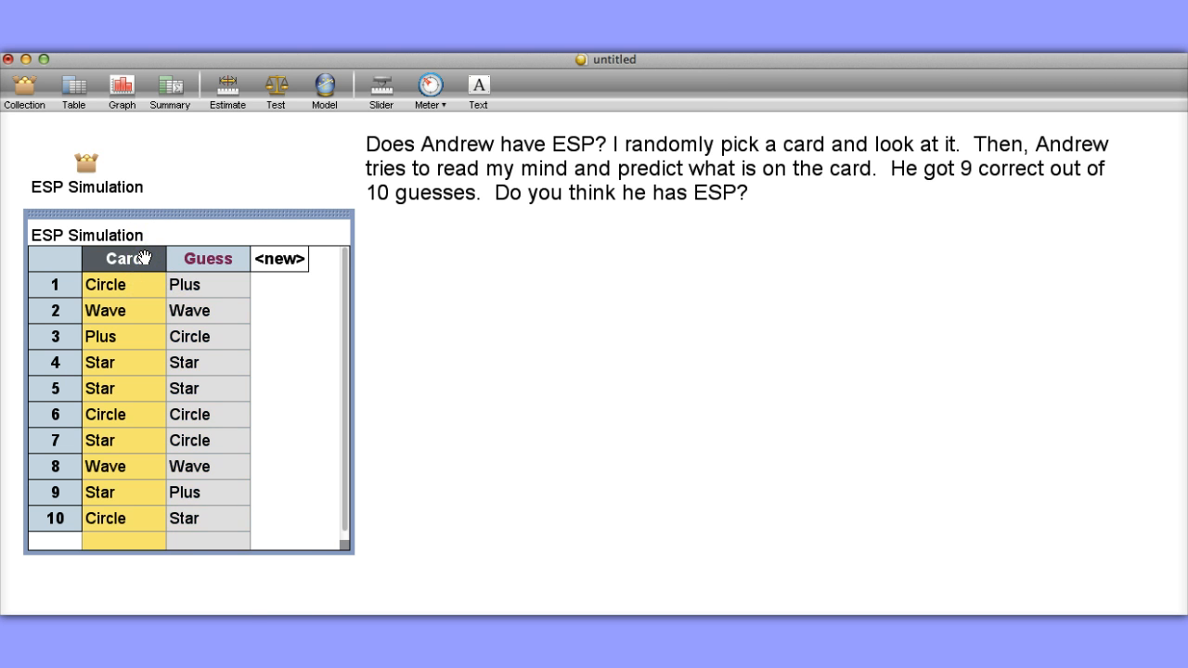
right_click(146, 263)
click(172, 267)
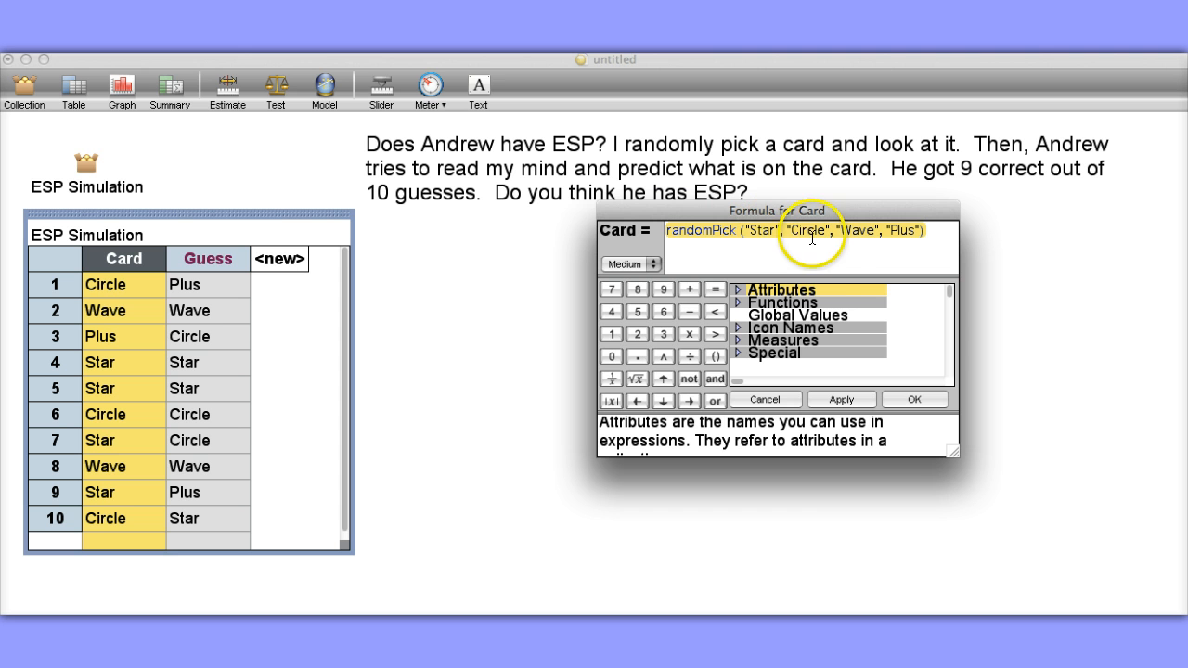
click(770, 401)
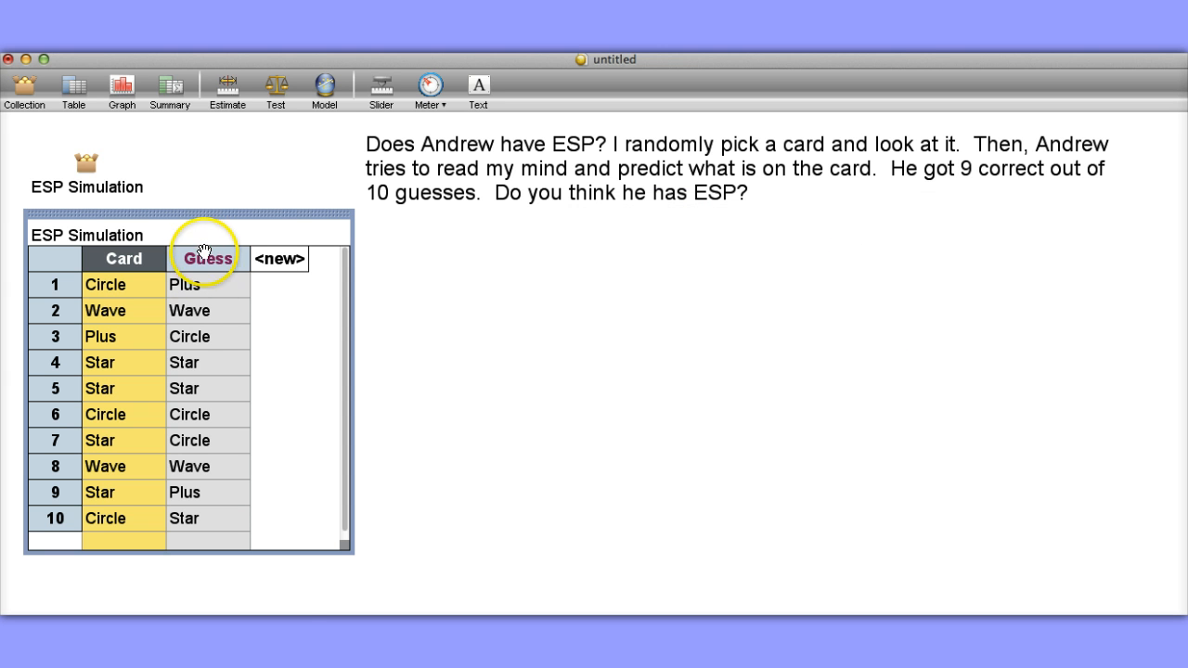
Review the formula behind the Guess attribute without changing it.
click(204, 259)
right_click(204, 259)
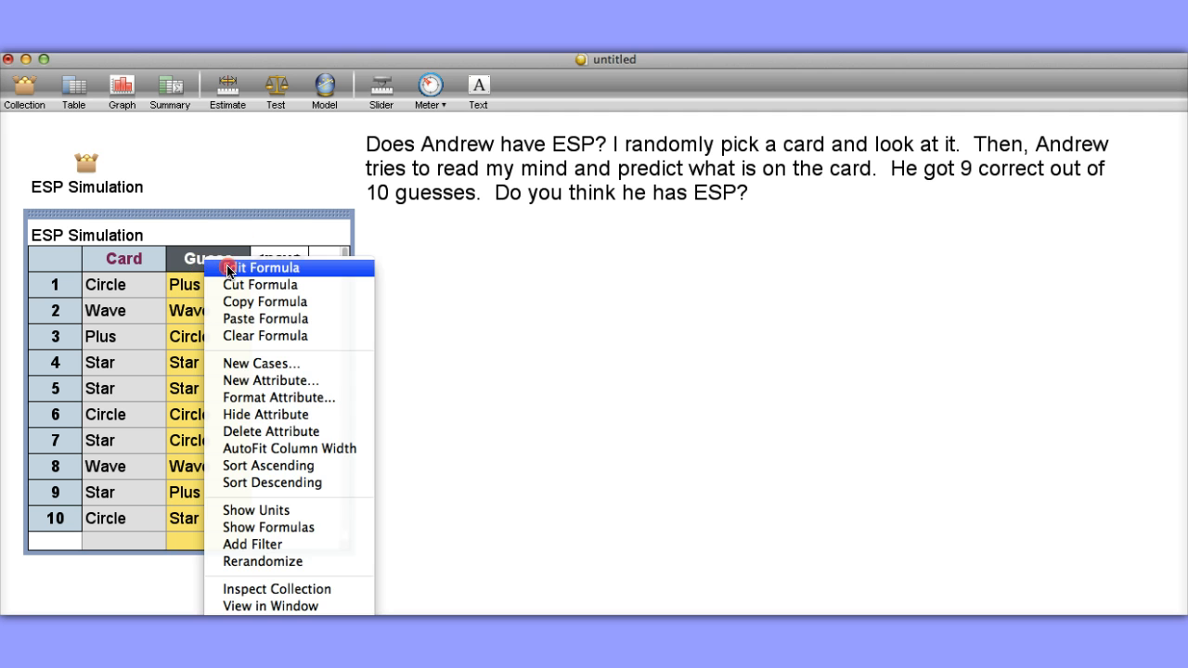
click(229, 265)
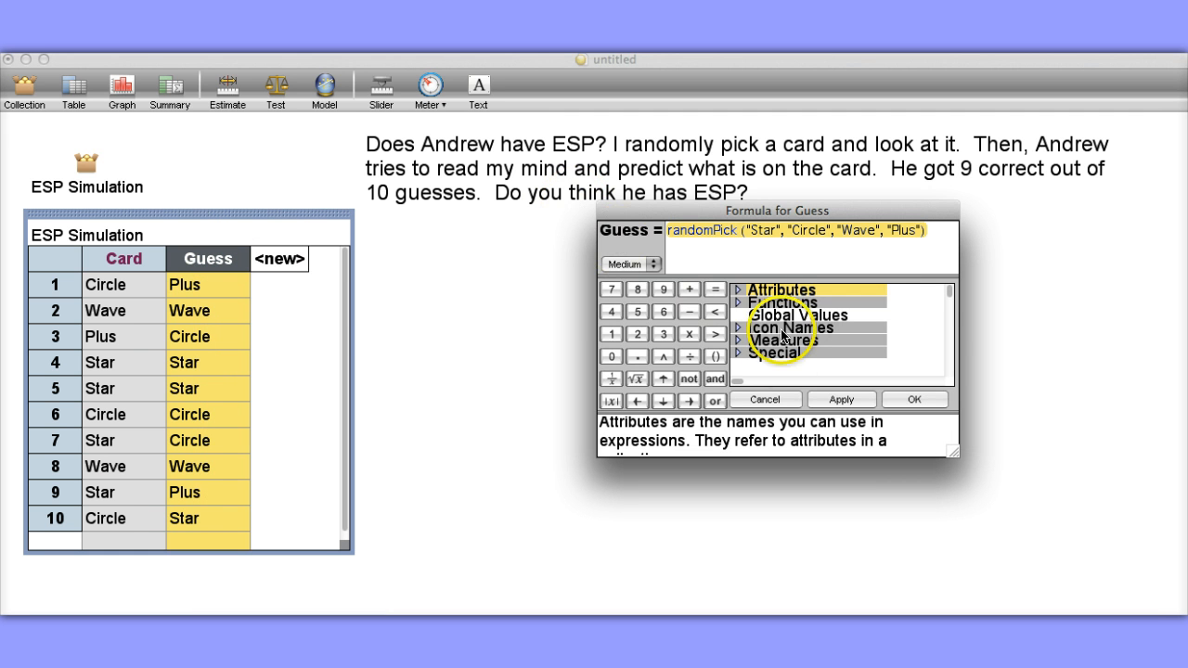
click(771, 400)
Add a new attribute named Match to the ESP Simulation table.
click(307, 259)
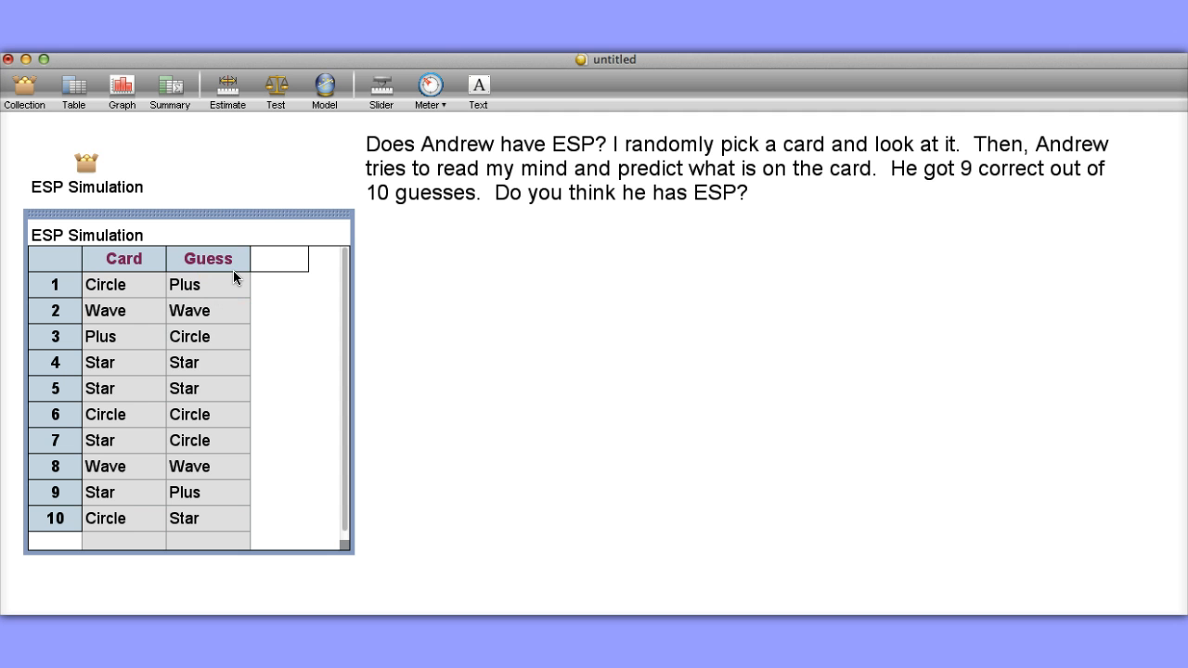
text(Match)
key(Return)
Define the Match attribute with the formula Card = Guess.
click(236, 260)
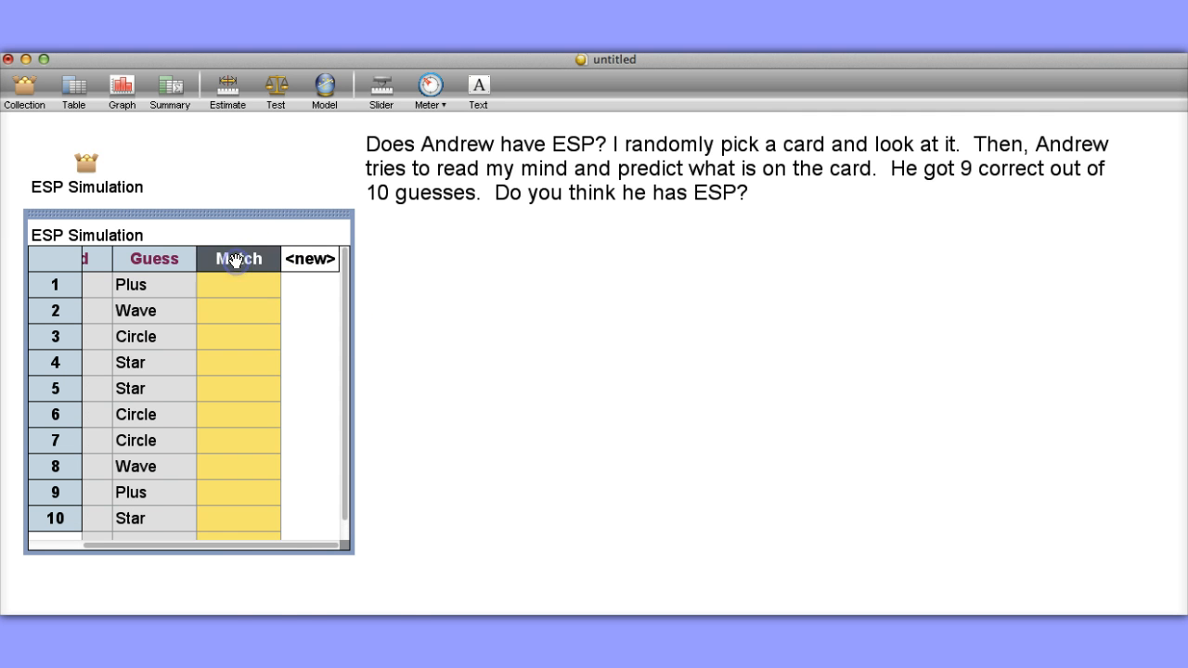
right_click(236, 261)
click(258, 271)
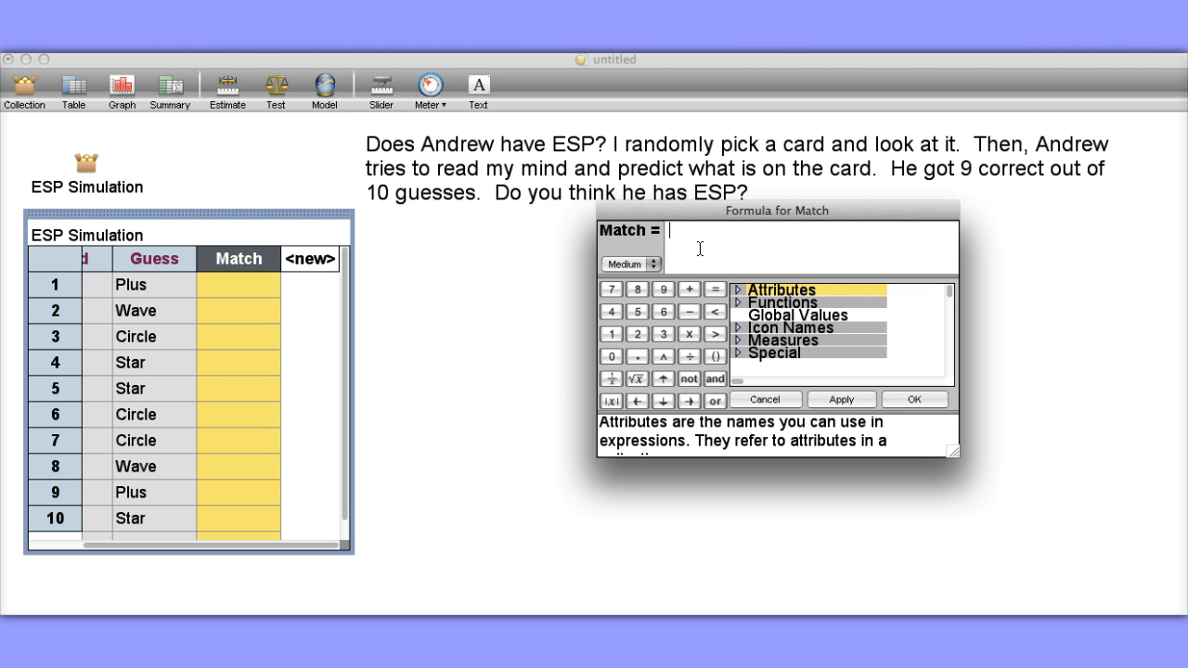
text(Card=Guess)
key(Return)
Create a graph beside the table and plot Match on its horizontal axis as a bar chart.
drag(272, 546, 158, 552)
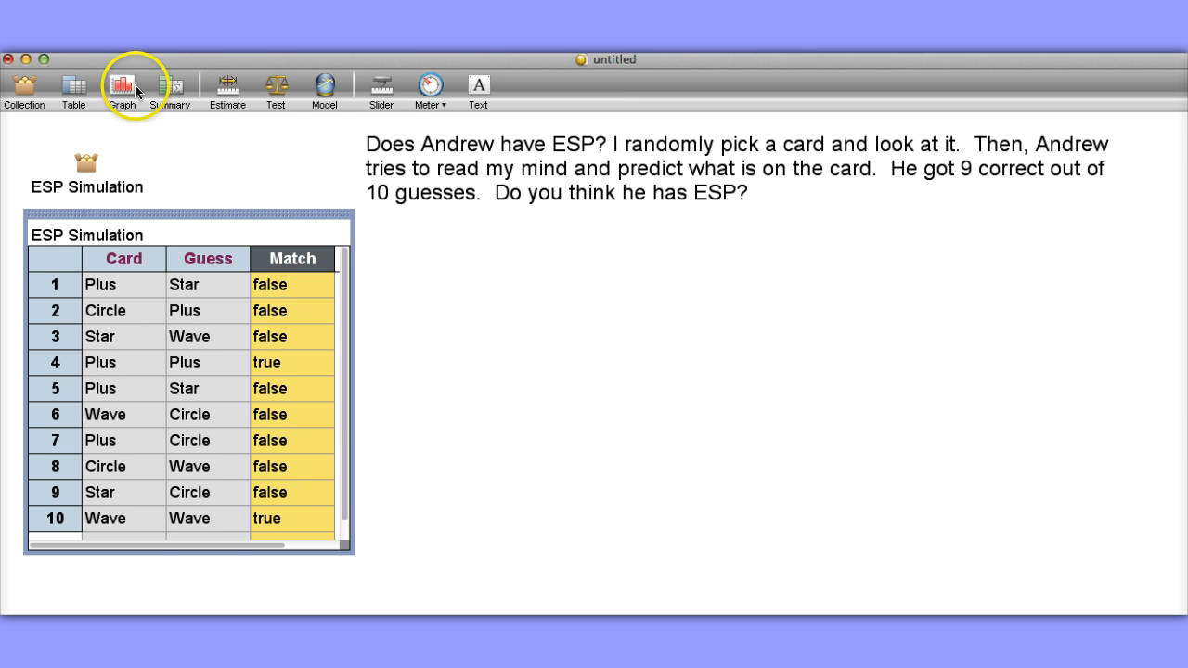
drag(135, 84, 447, 276)
drag(292, 260, 520, 462)
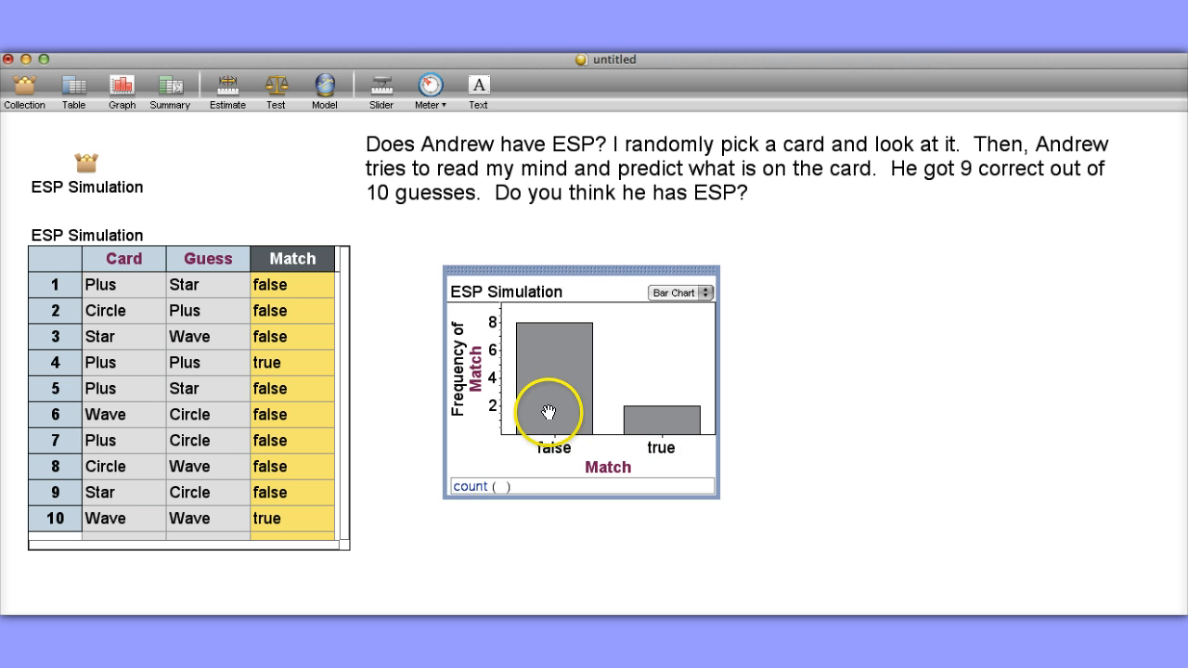
Rerandomize the simulation repeatedly to compare how the Match bar chart varies between sets of ten guesses.
click(393, 294)
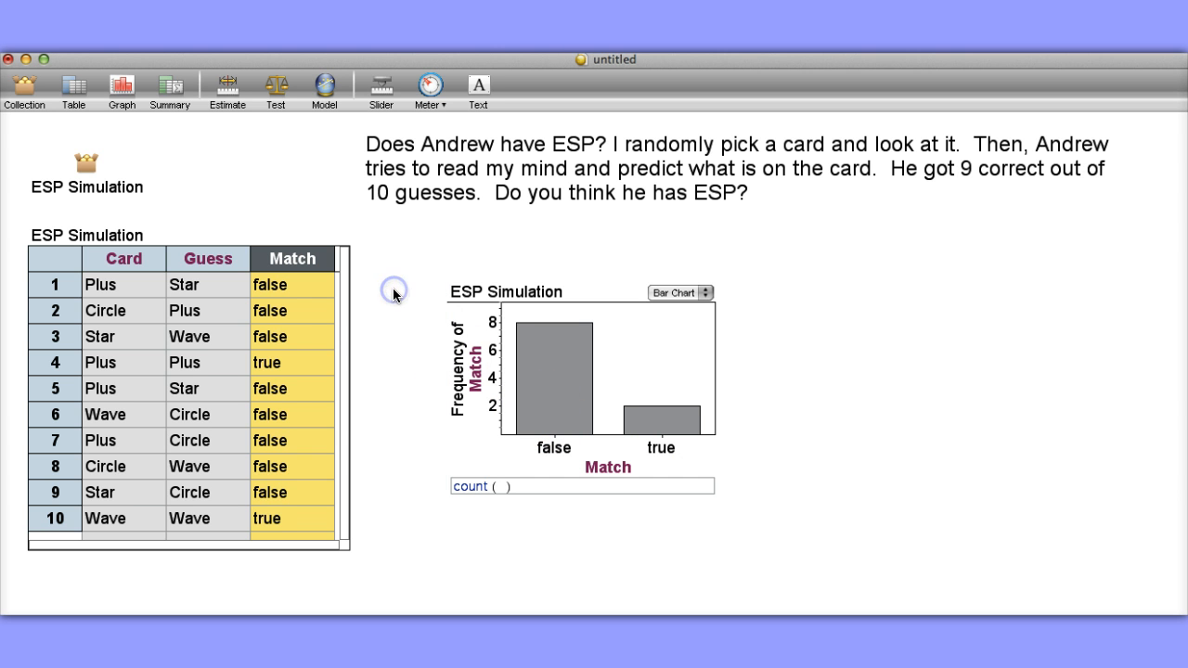
key(super+y)
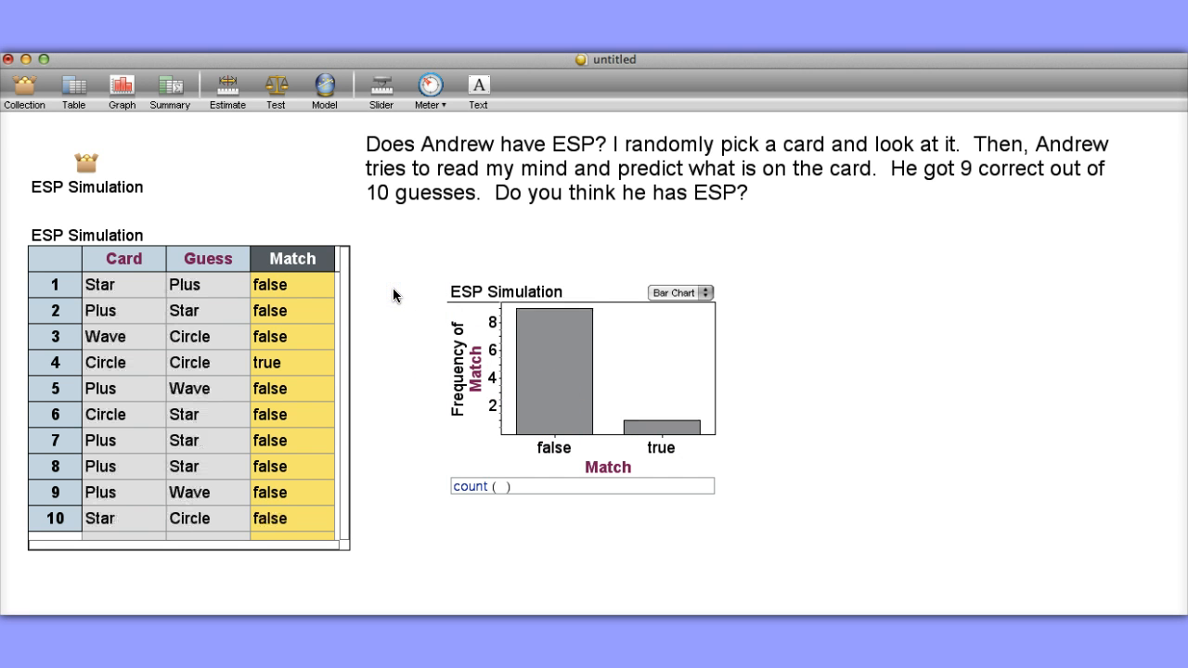
key(super+y)
key(super+y)
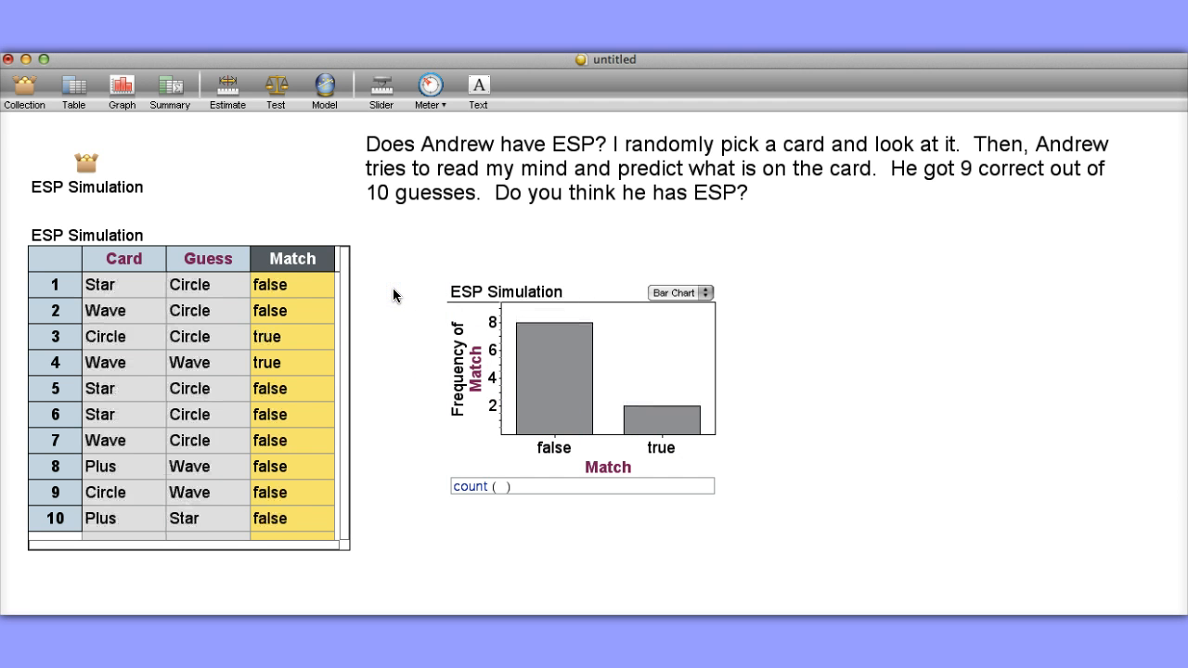
key(super+y)
key(super+y)
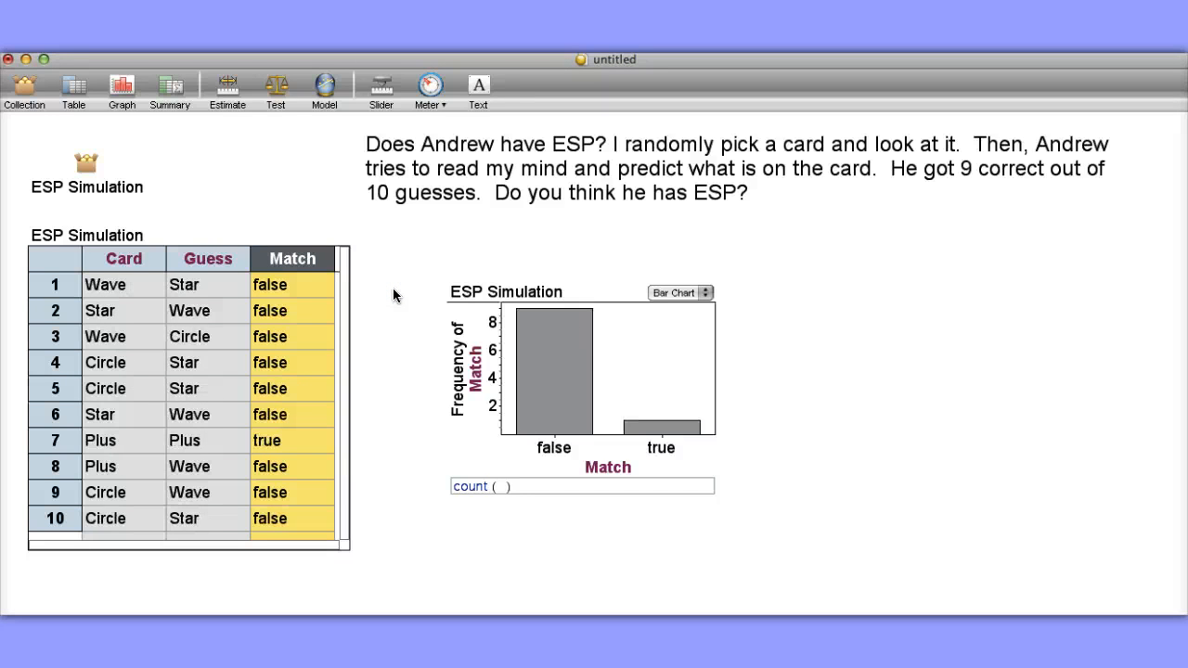
key(super+y)
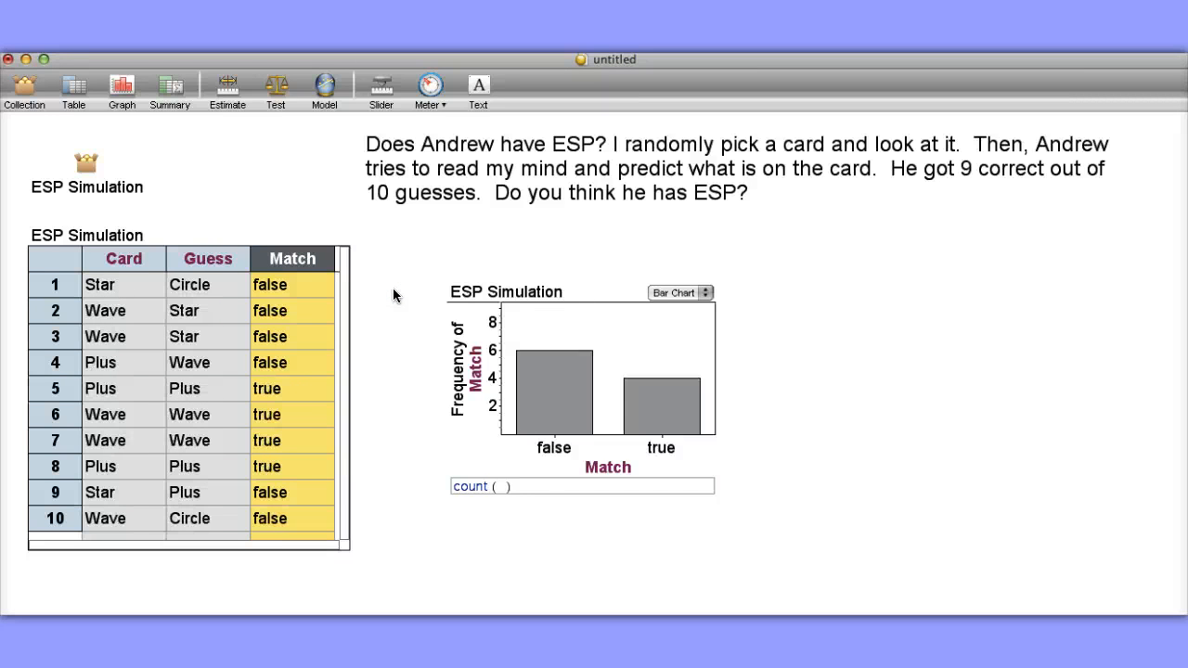
key(super+y)
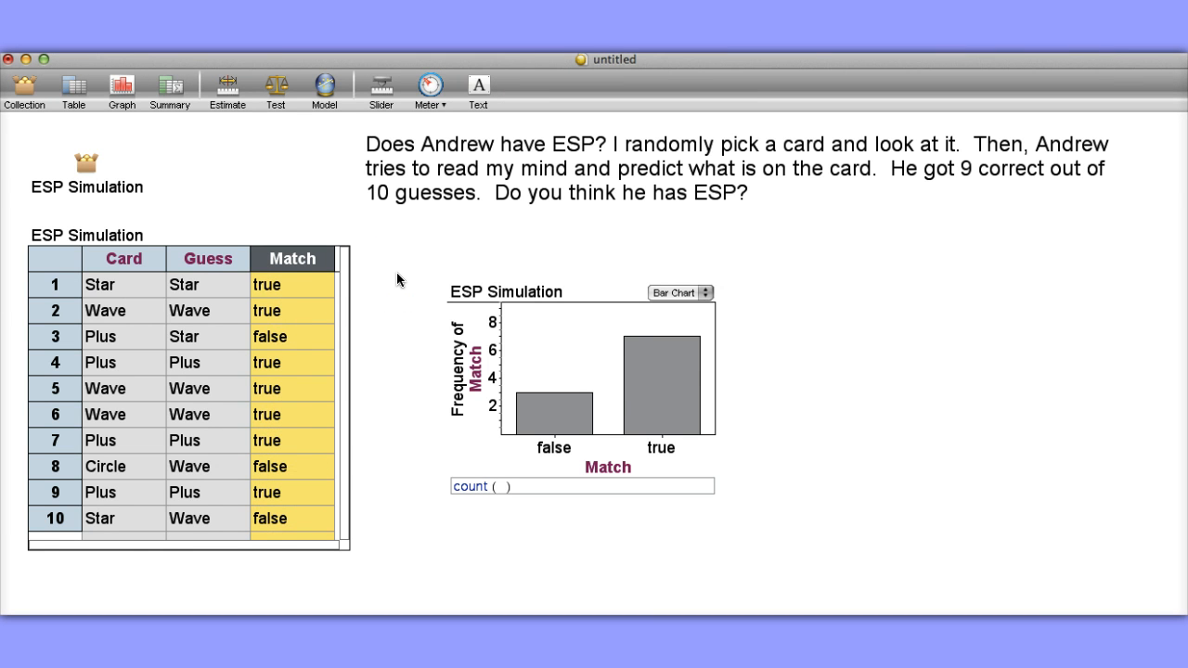
key(super+y)
key(super+y)
key(super+y)
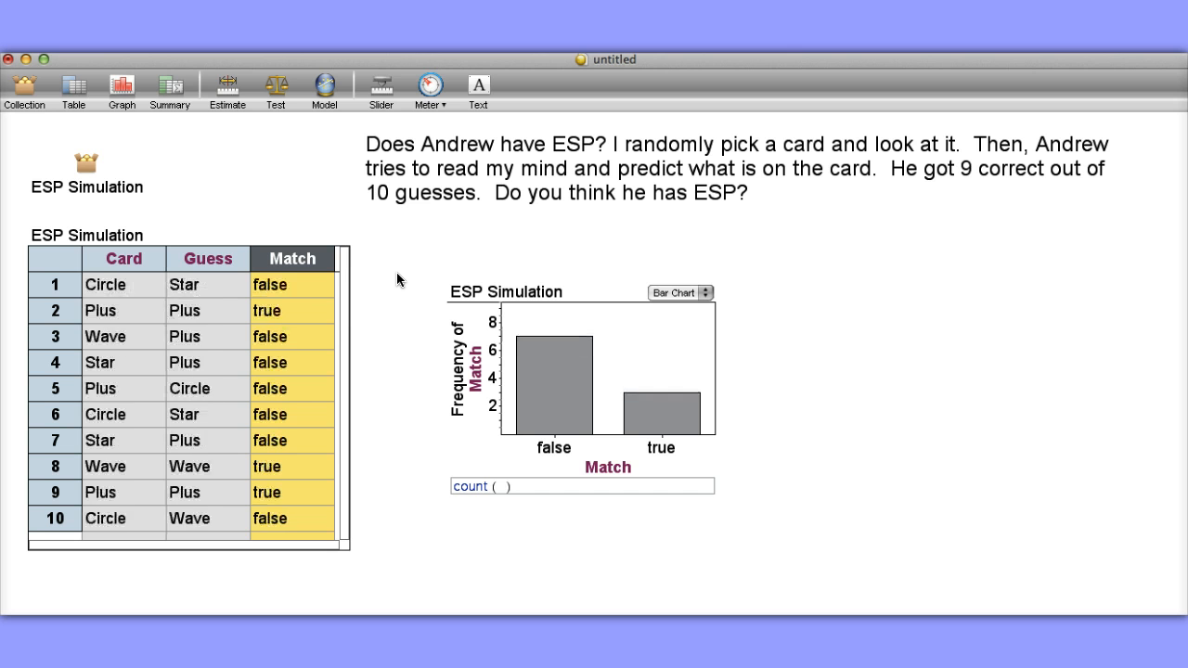
key(super+y)
key(super+y)
key(super+y)
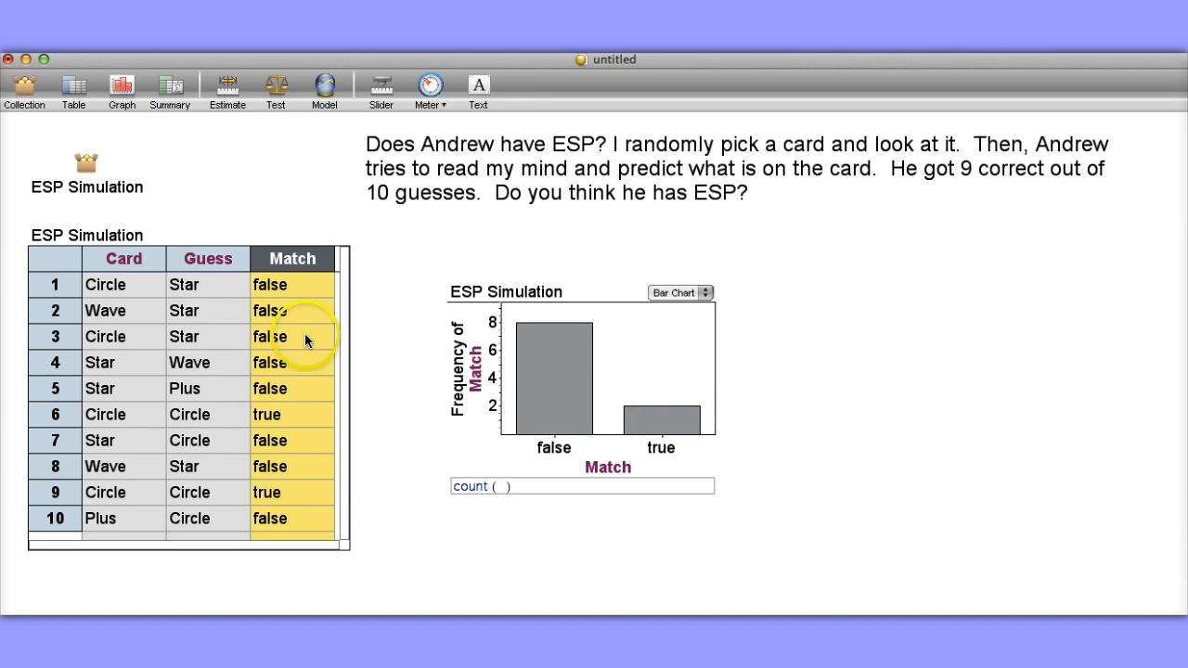
Inspect the ESP Simulation collection's Count measure, rerandomizing twice to check it against the Match column, and close the inspector.
click(88, 160)
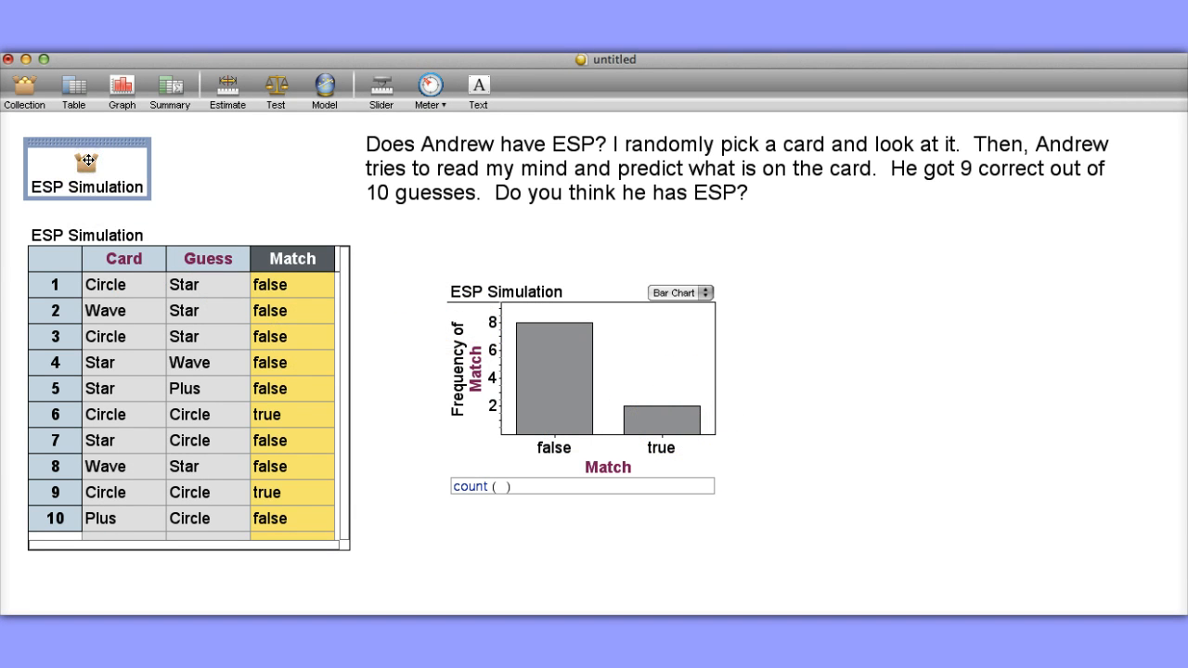
right_click(88, 160)
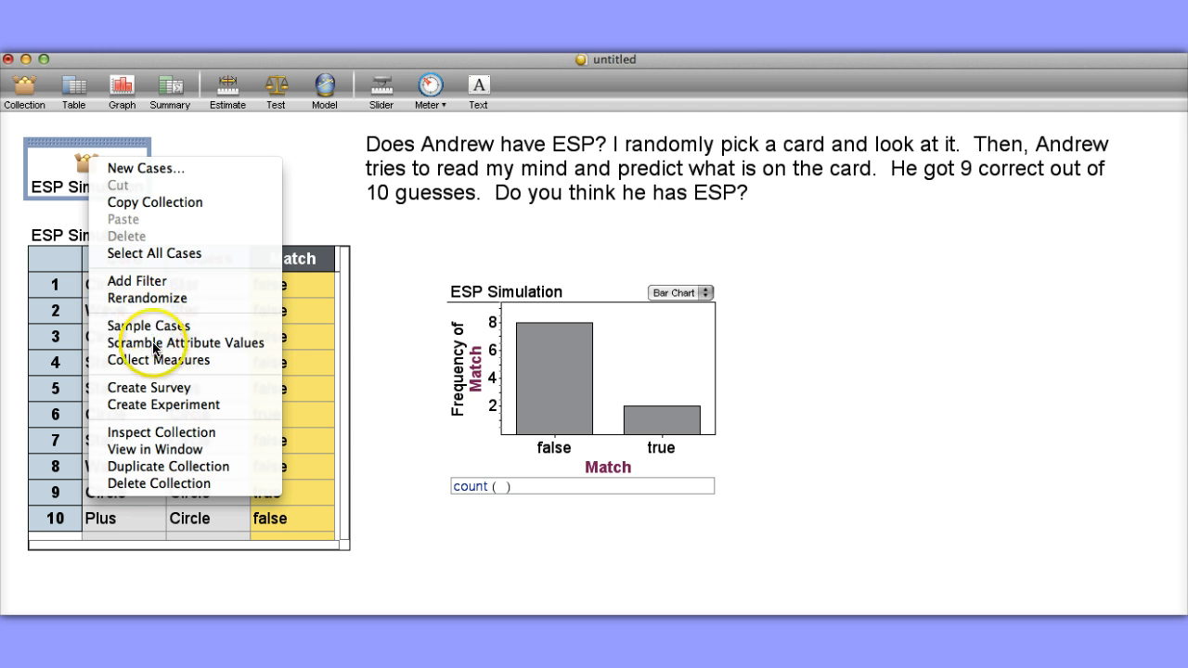
click(158, 432)
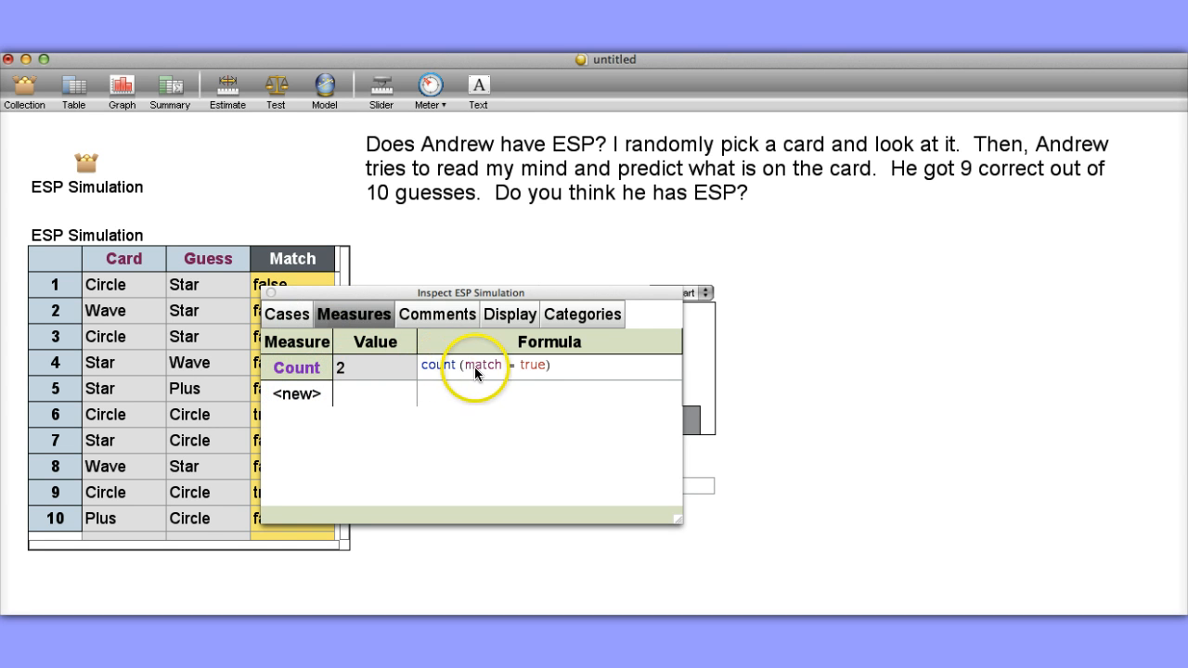
drag(380, 290, 457, 272)
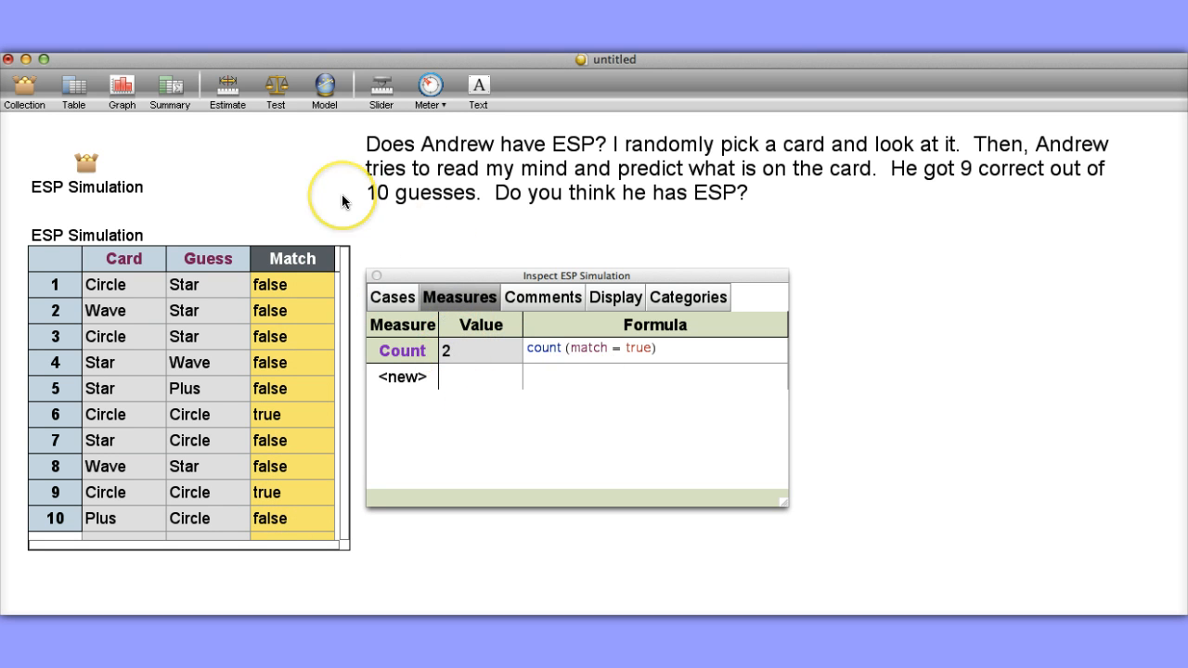
key(super+y)
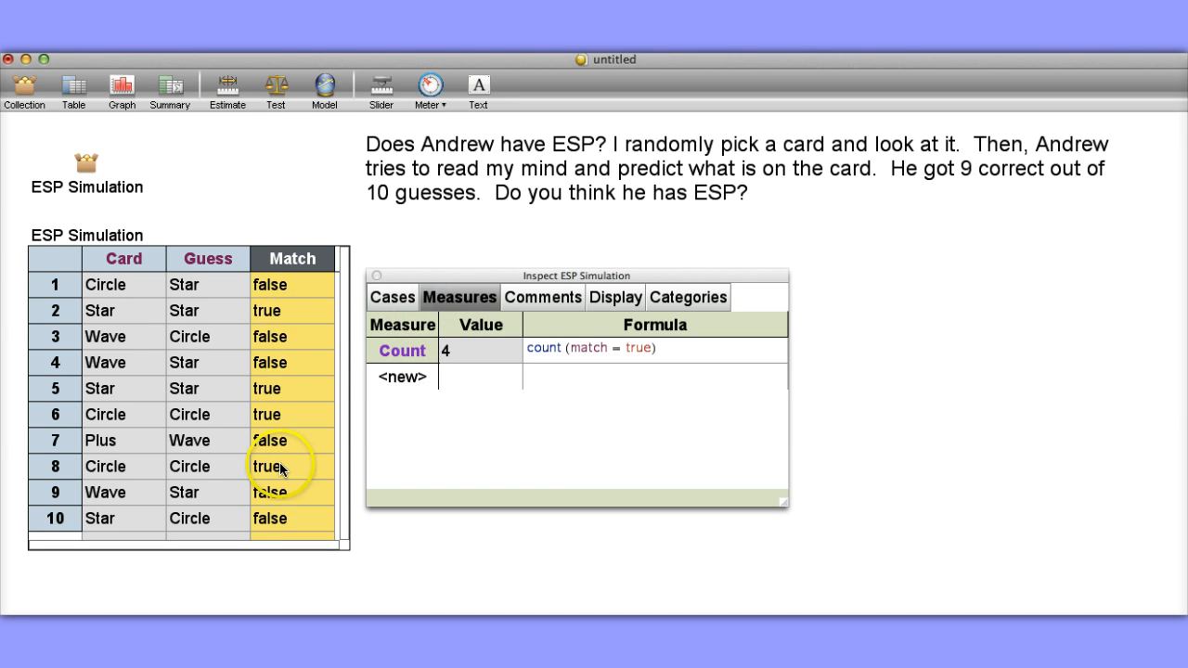
key(super+y)
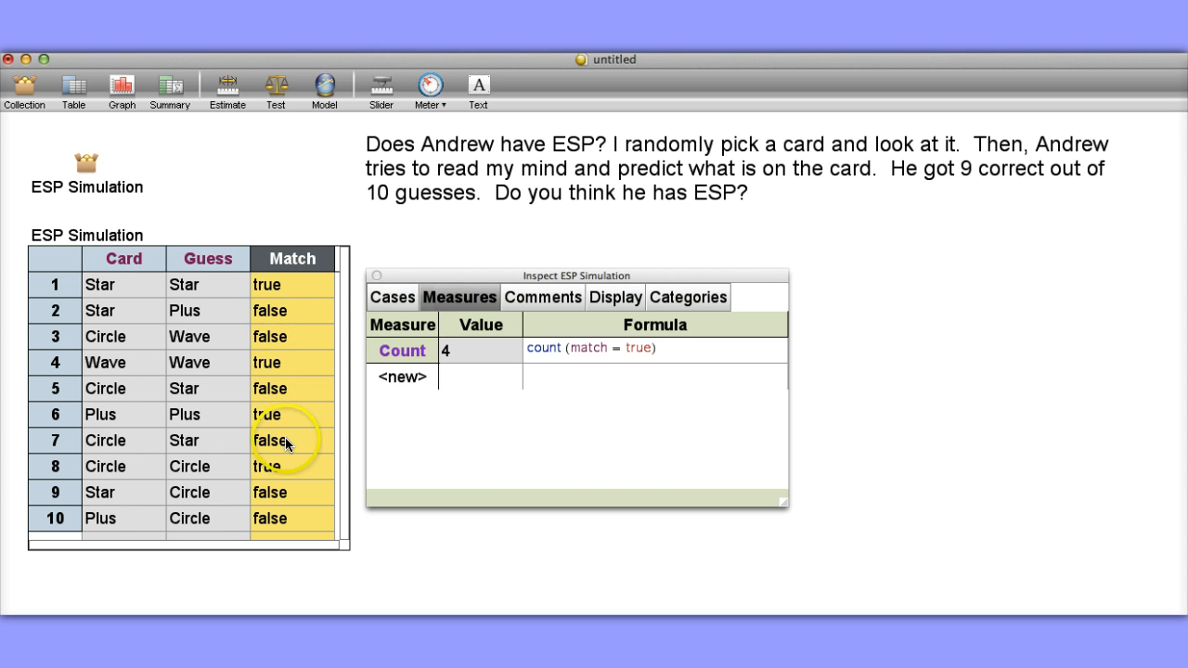
click(377, 277)
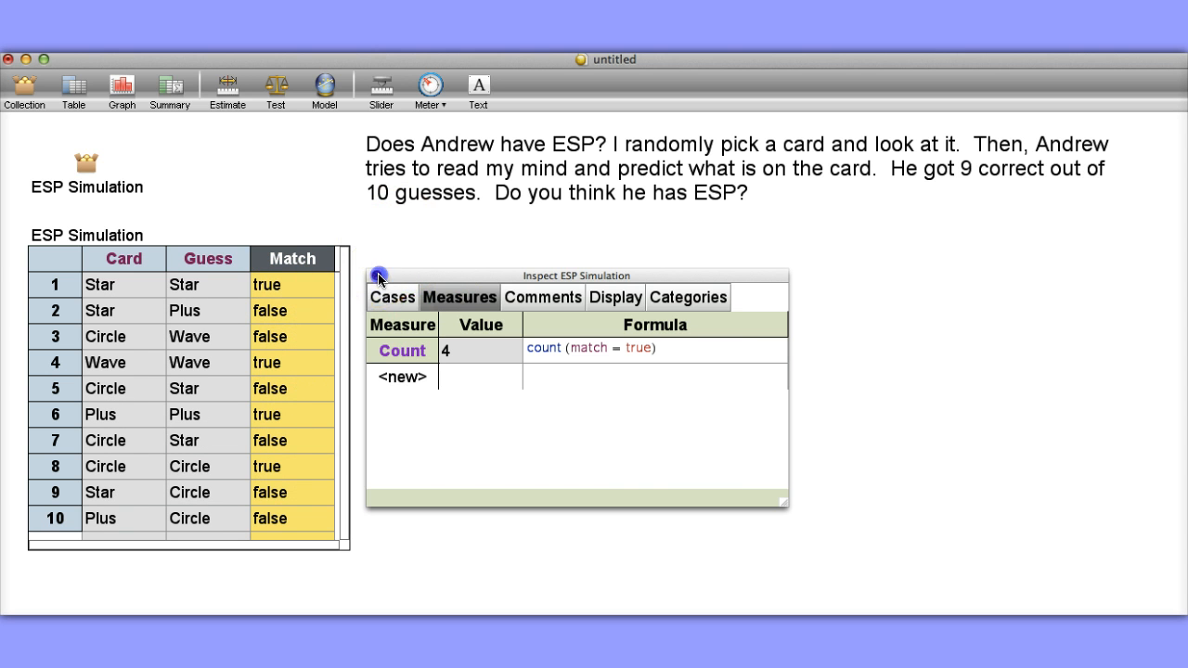
Collect measures from the ESP Simulation collection into a new measures collection.
click(83, 163)
right_click(83, 163)
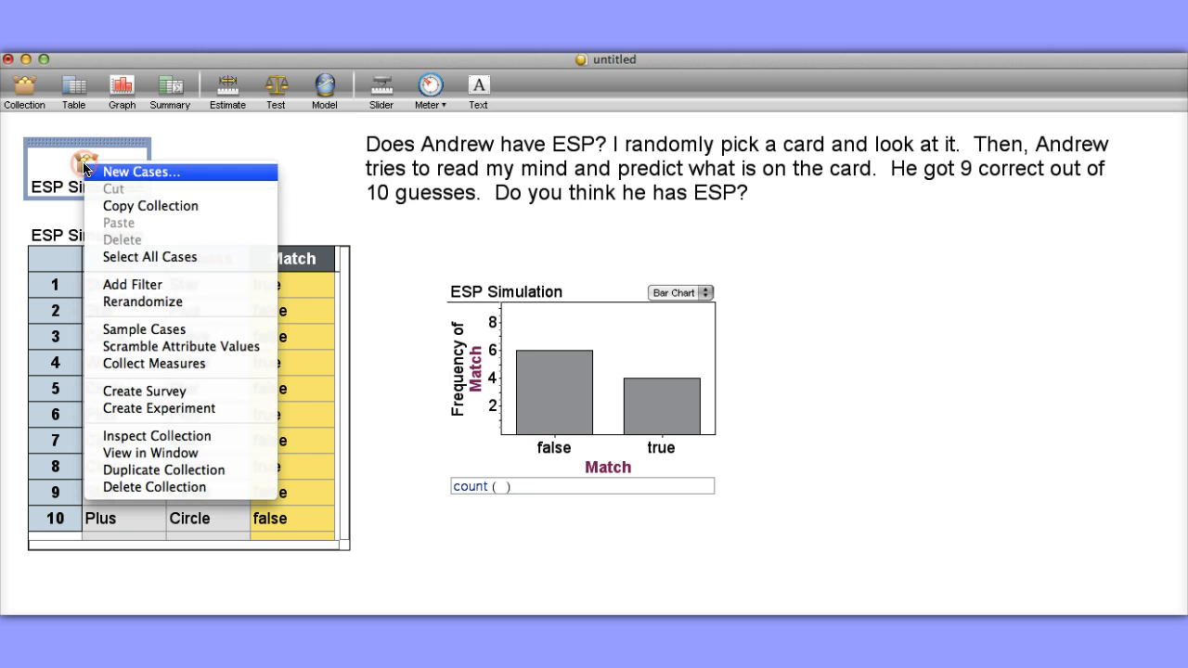
click(195, 365)
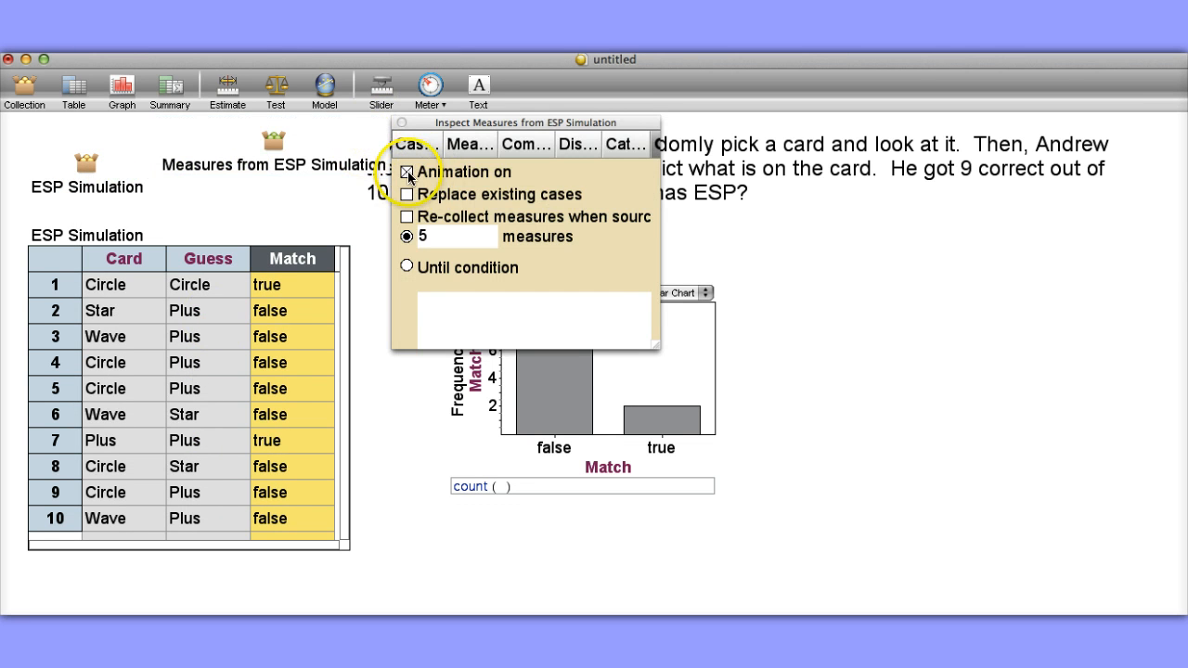
Turn animation off, enable replacing existing cases, and collect 100 measures from the simulation.
click(407, 172)
click(407, 195)
click(430, 232)
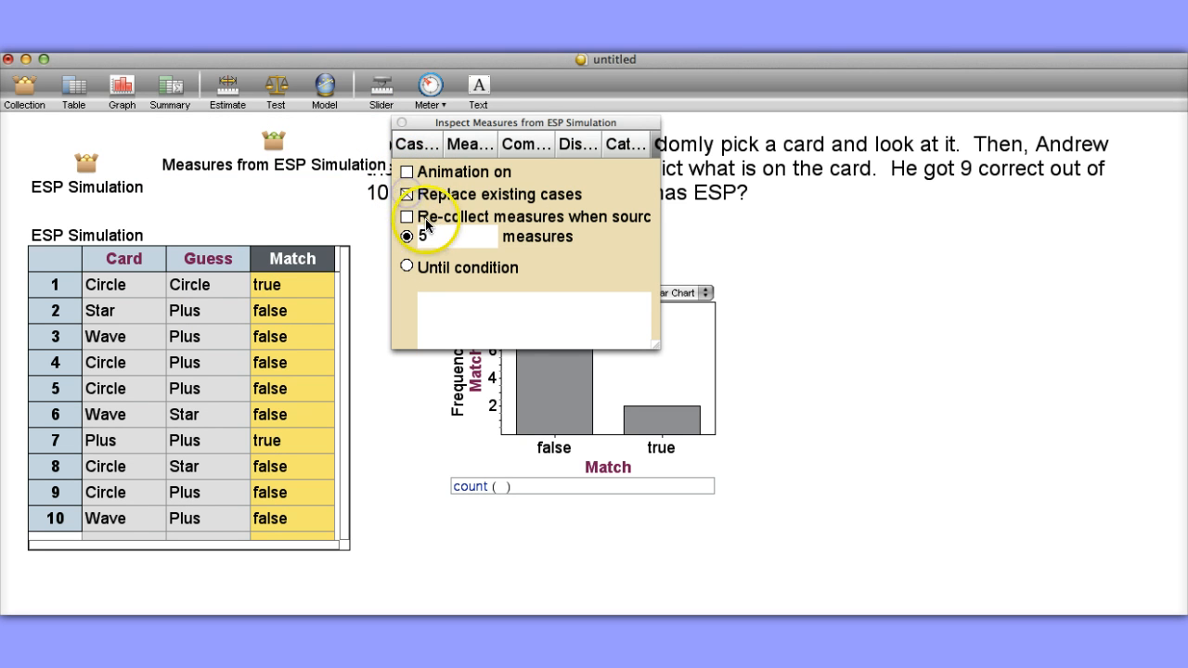
click(471, 234)
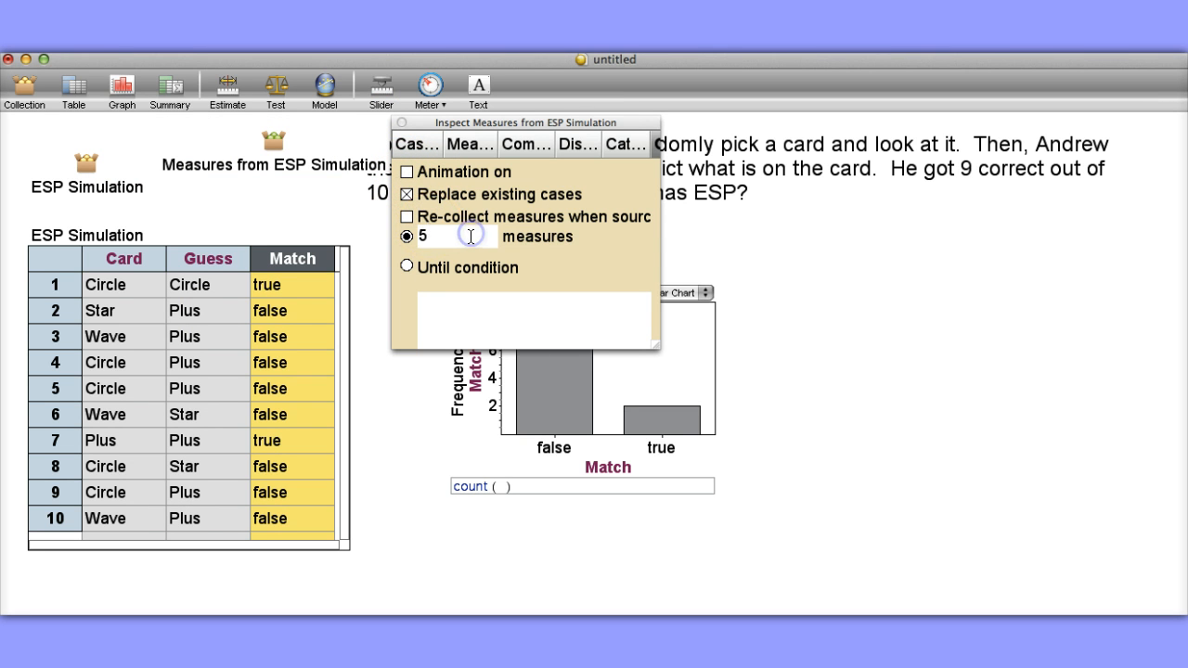
key(BackSpace)
text(100)
drag(652, 343, 795, 373)
click(749, 362)
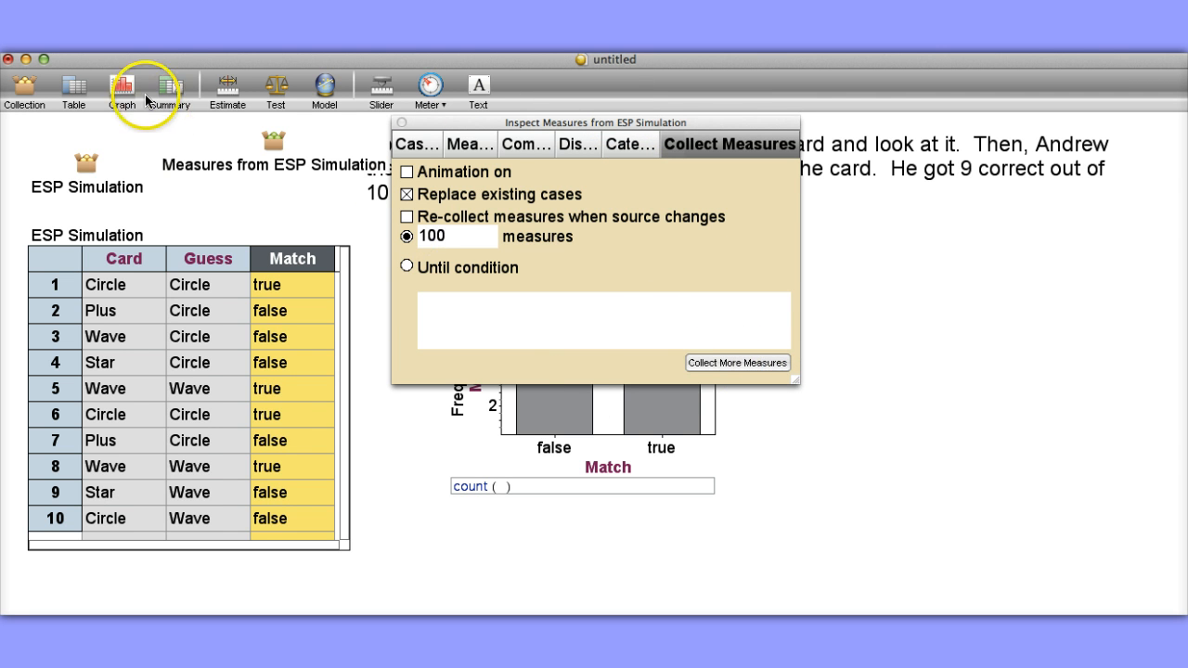
Create a second graph showing a dot plot of the collected Count attribute, and close the measures inspector.
drag(121, 86, 825, 291)
click(418, 146)
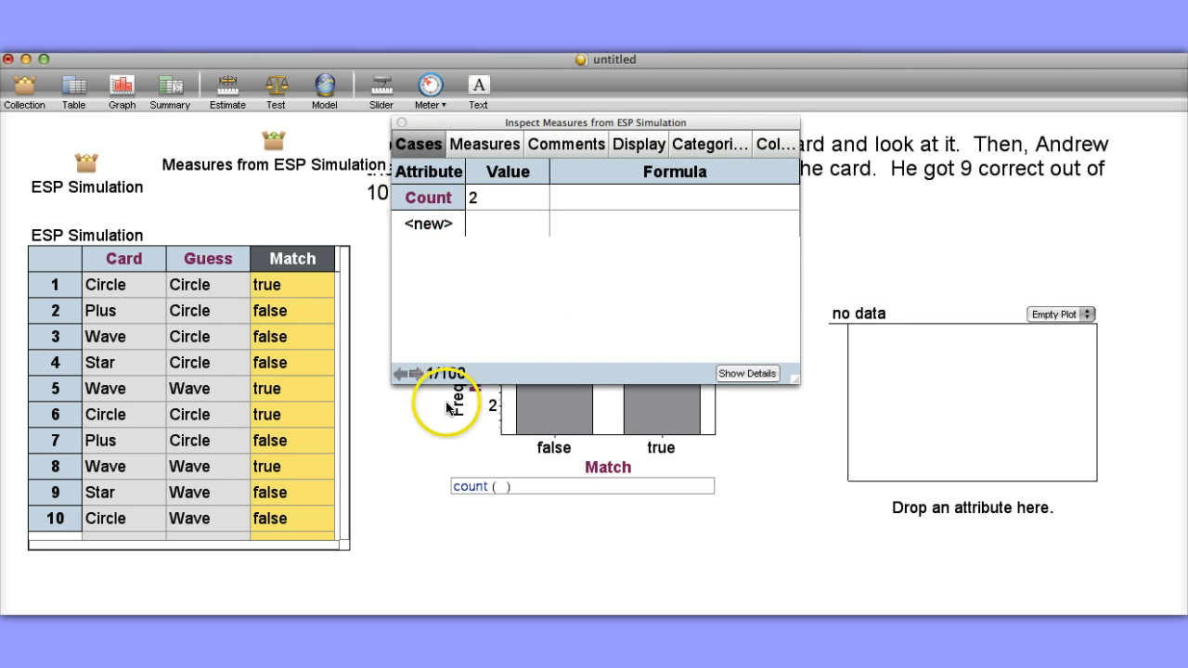
drag(429, 197, 887, 505)
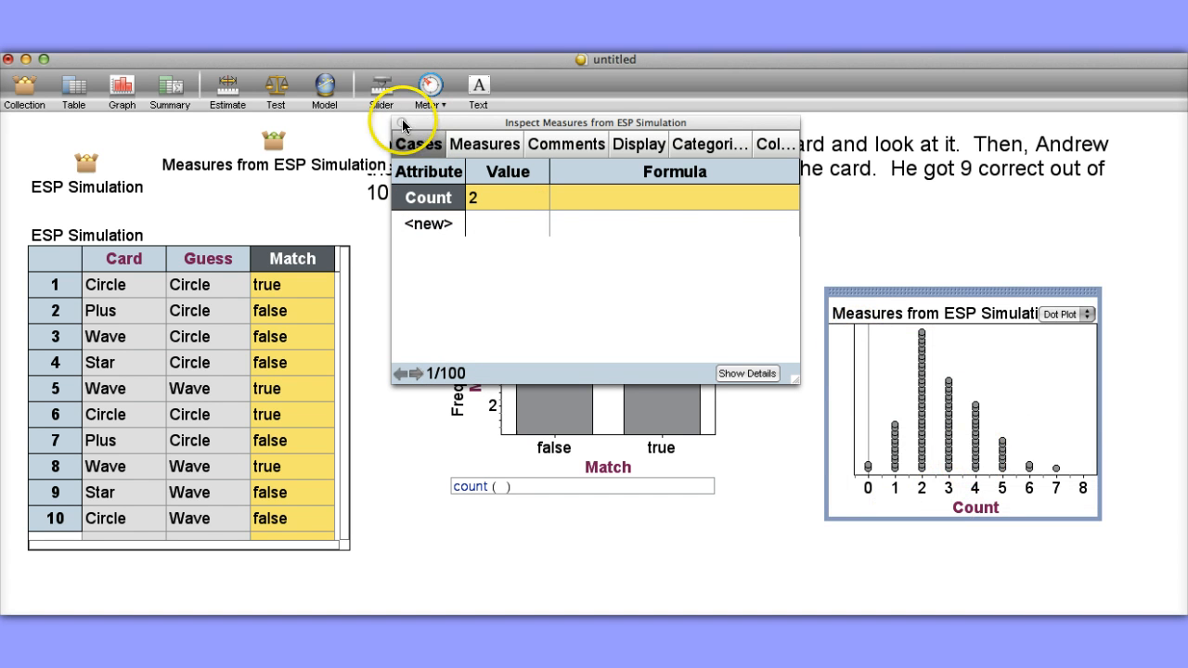
click(402, 123)
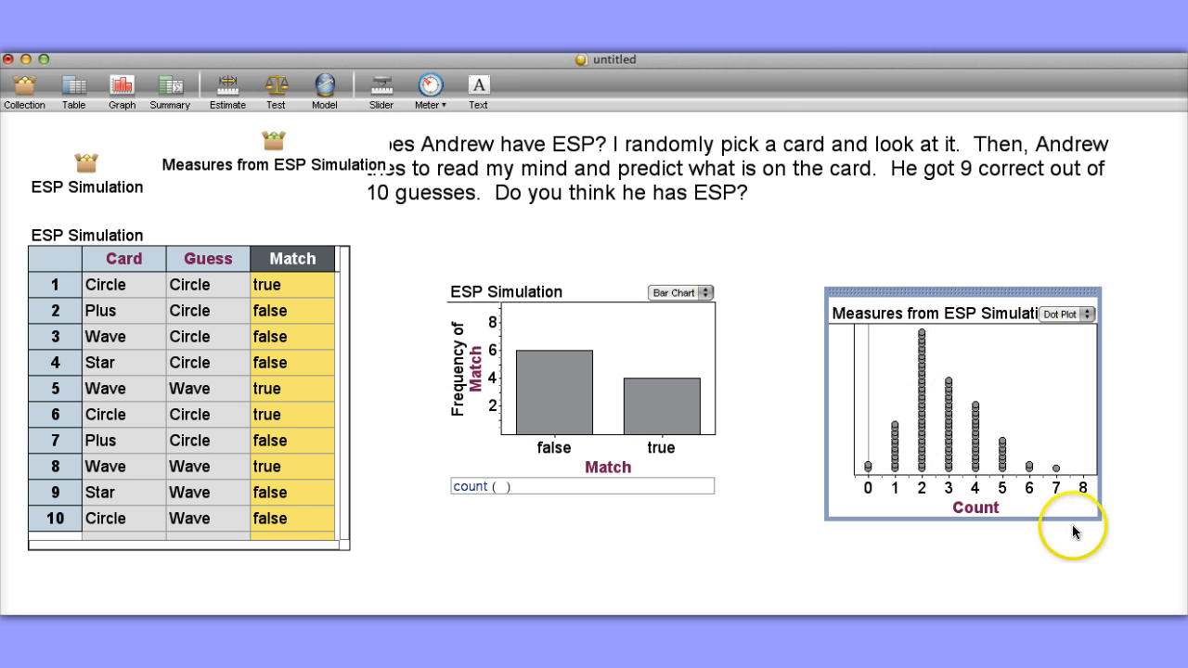